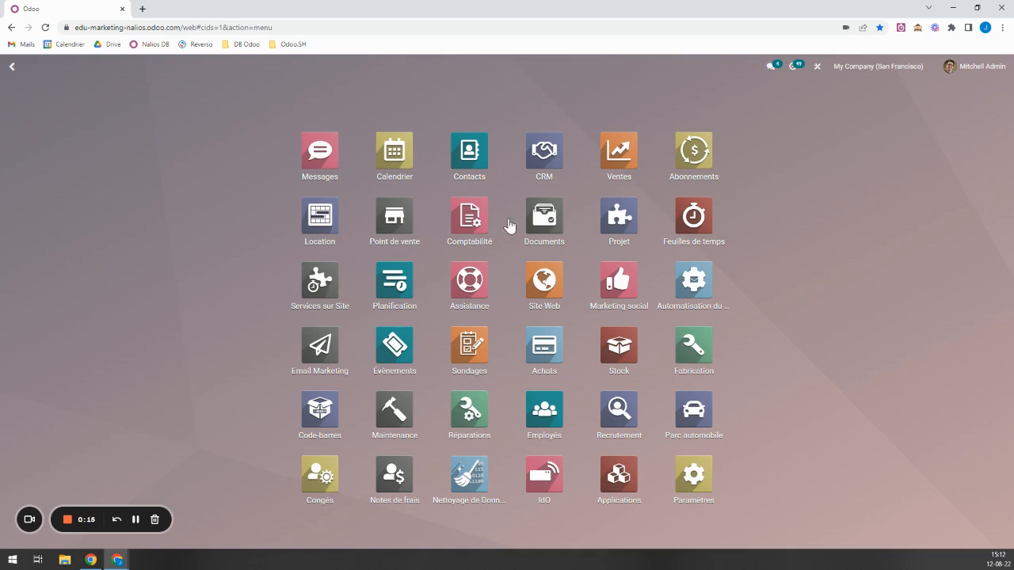
Step: Enable quotation templates (Modèles de devis) in the Sales app settings and save the settings
left_click(599, 159)
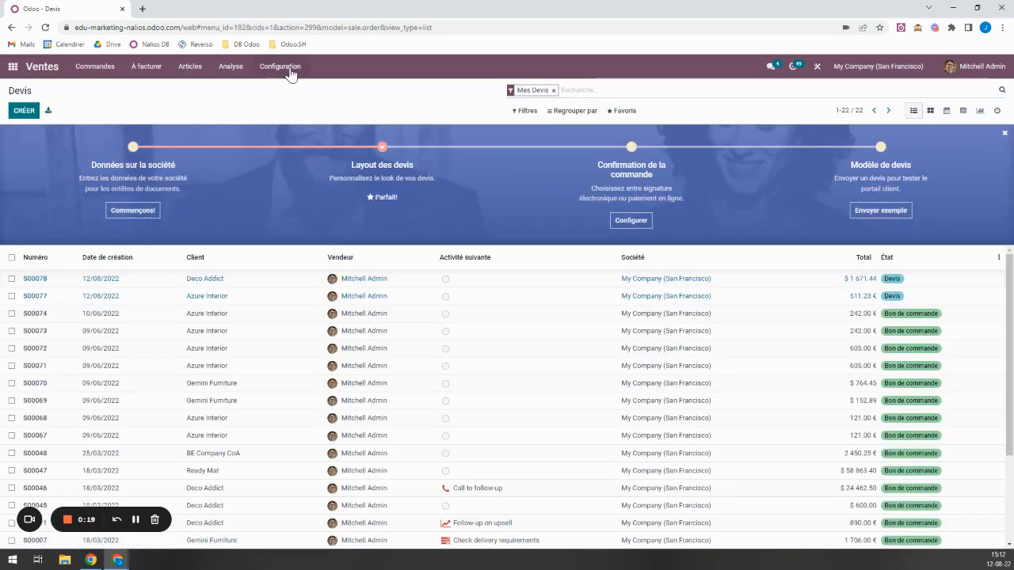
left_click(280, 70)
left_click(307, 89)
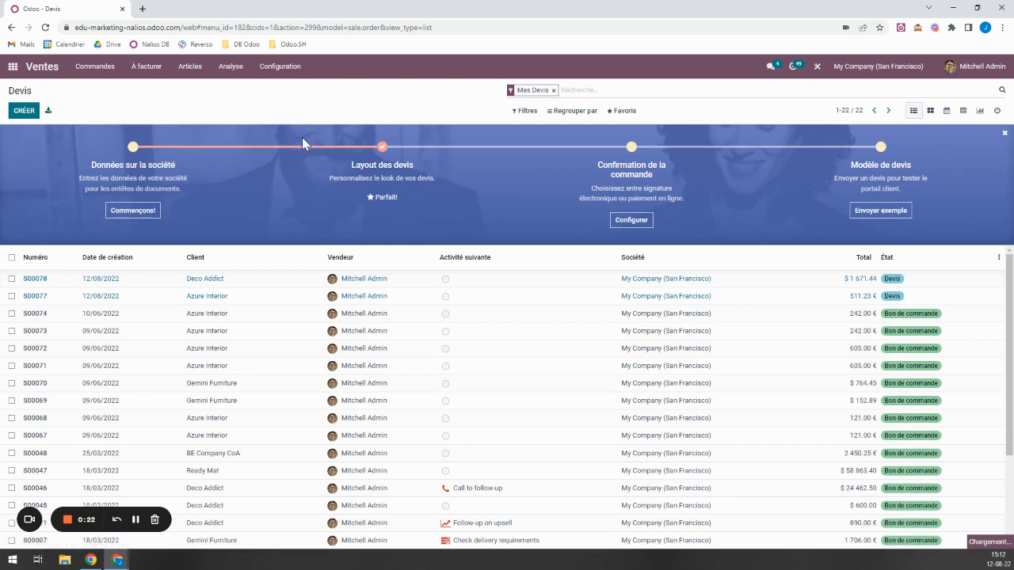
scroll(301, 187, "down", 4)
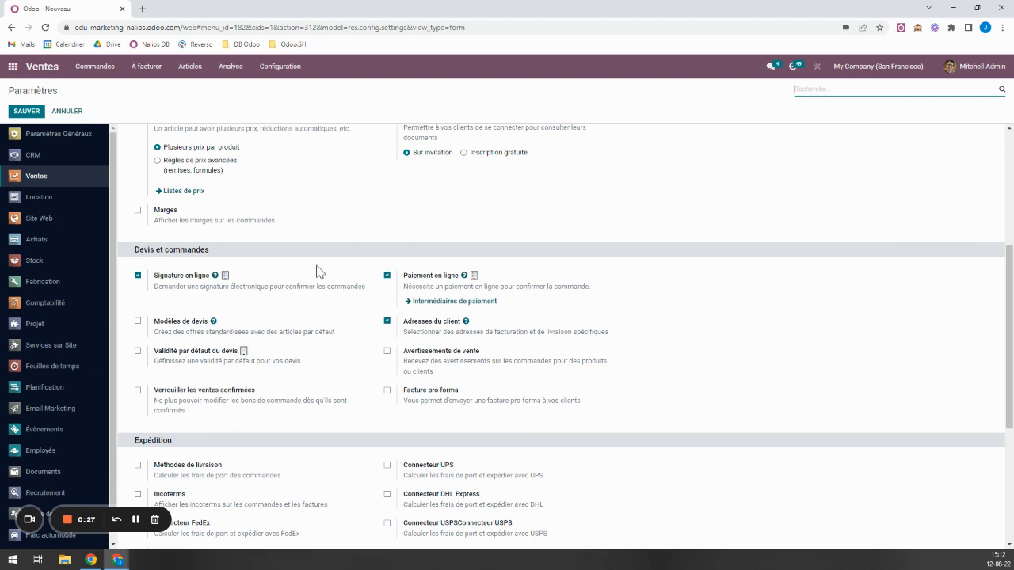
left_click(138, 322)
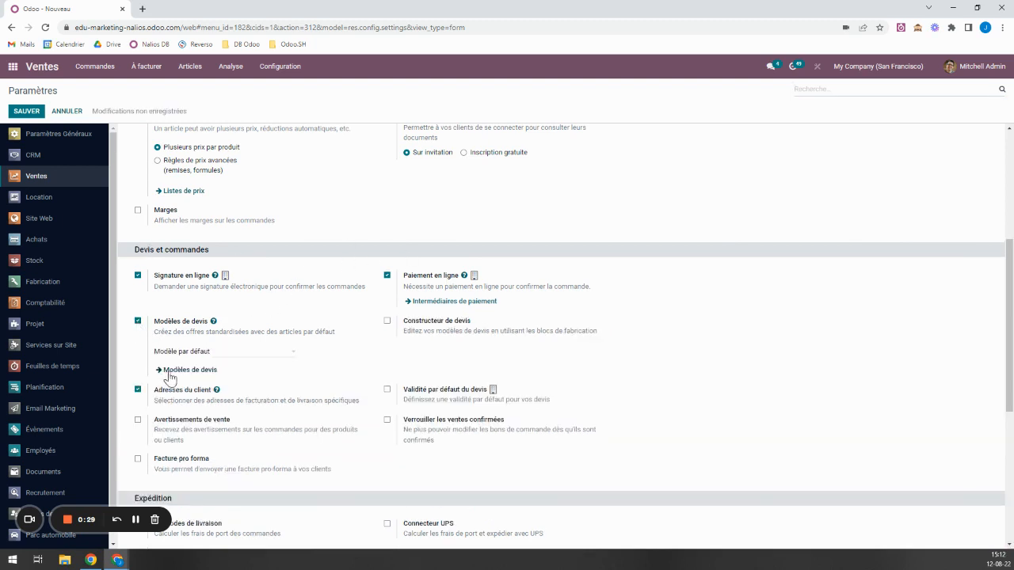
left_click(27, 111)
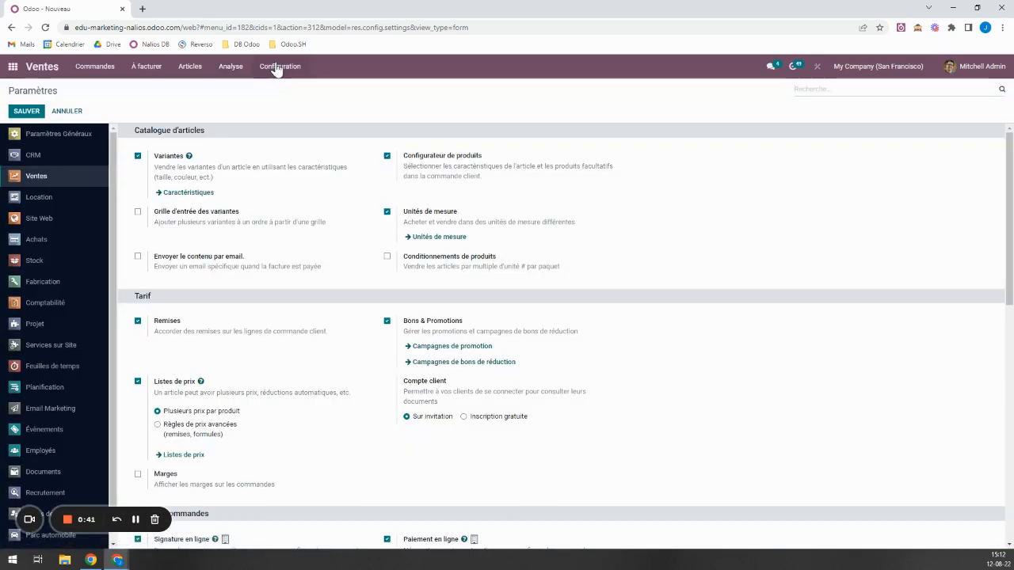
Step: Create a new quotation template named "Matériel de bureau" that expires after 30 days
left_click(277, 66)
left_click(280, 133)
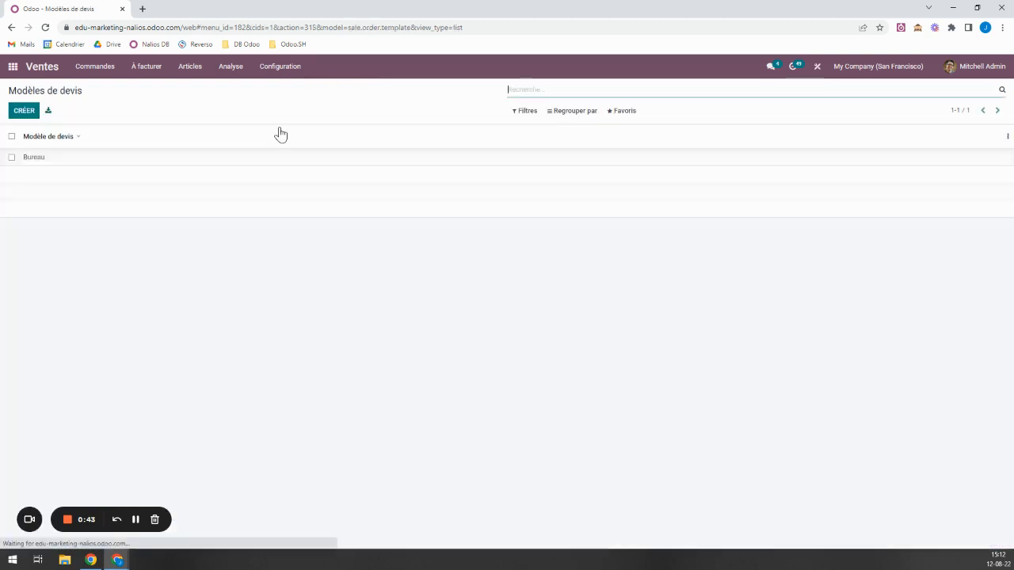
left_click(19, 112)
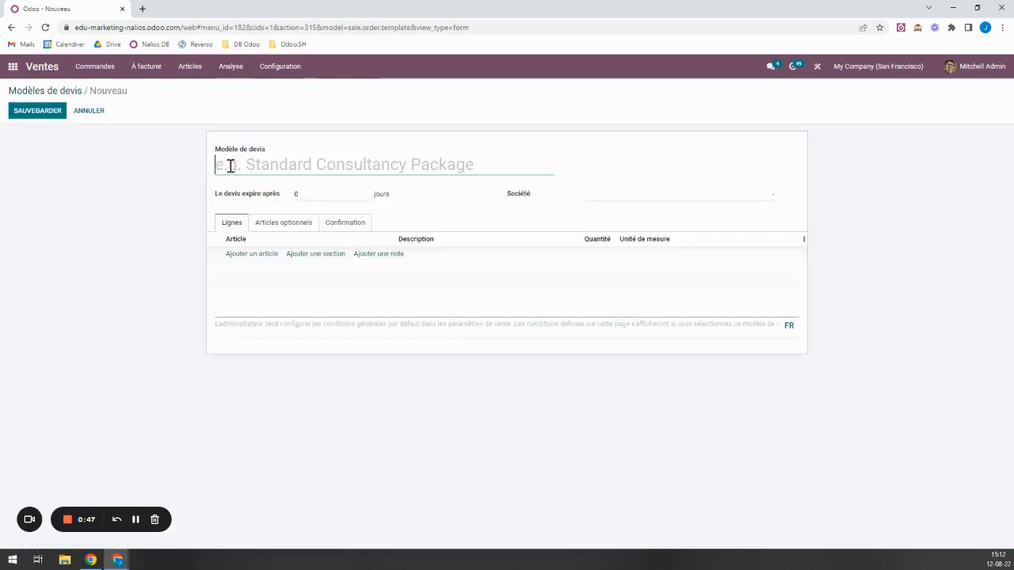
type("Matéri")
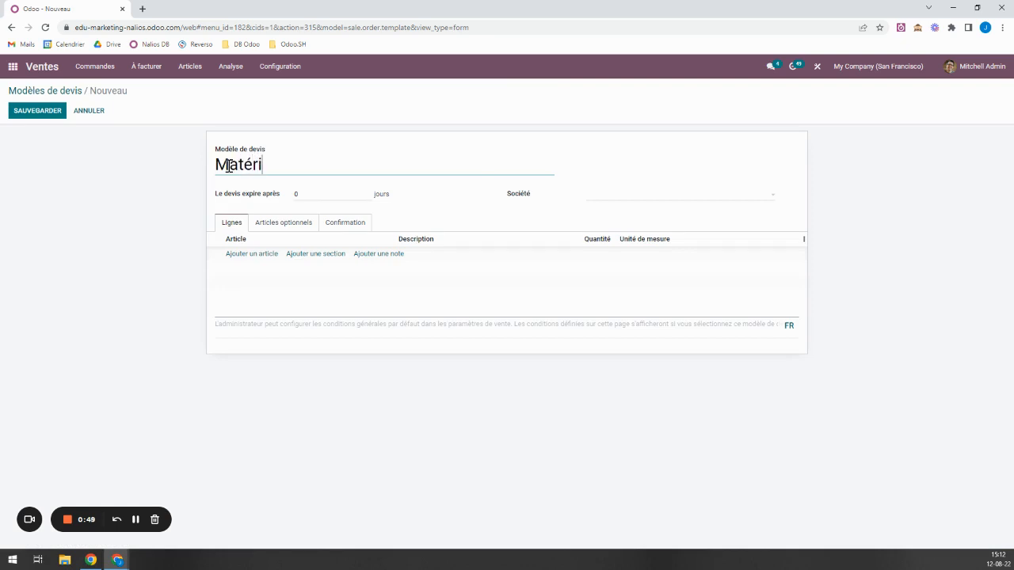
type("el de bureau")
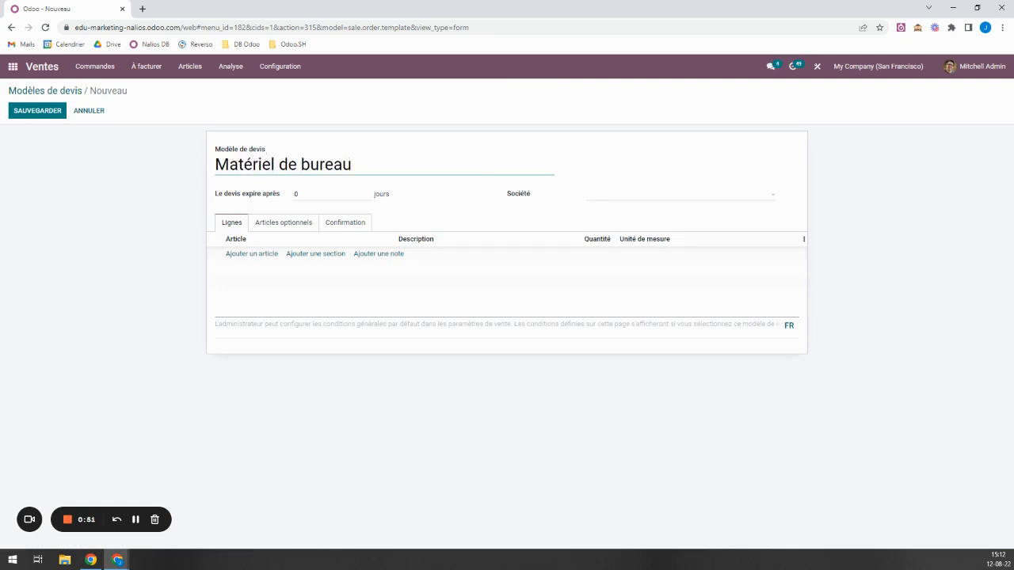
left_click(318, 190)
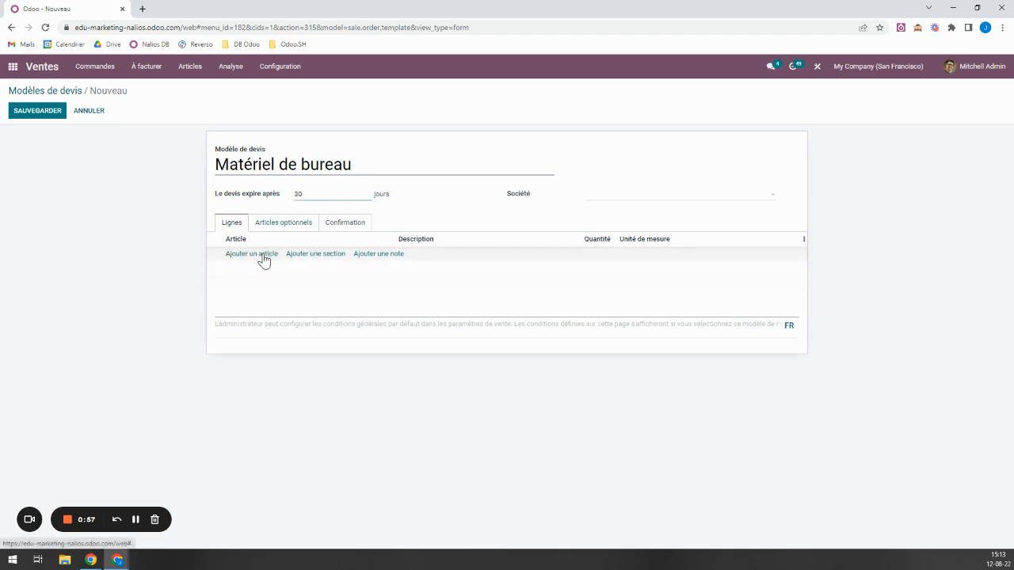
Step: Add two sections named "Bureaux" and "Chaises" to the template lines
left_click(315, 255)
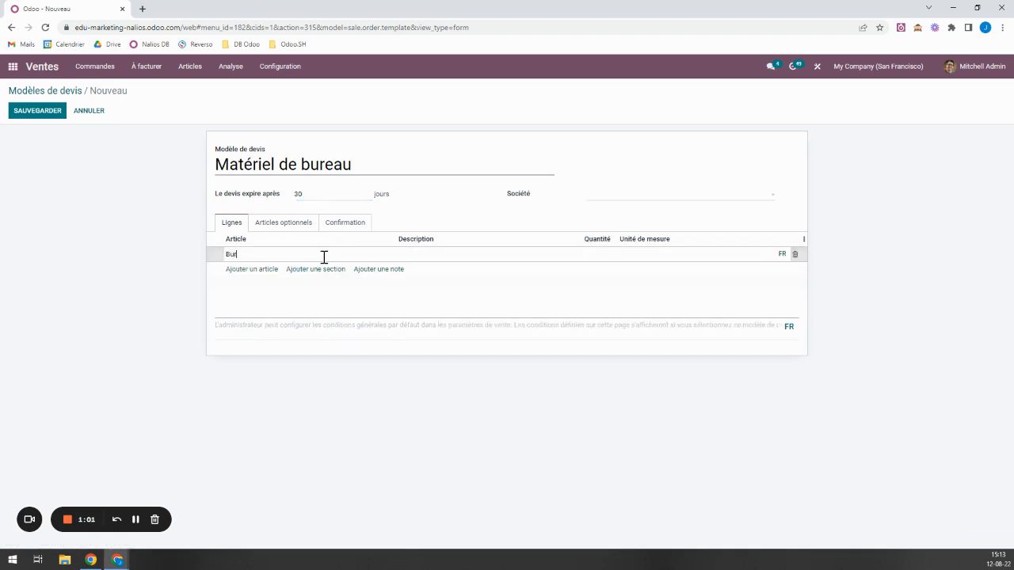
type("Bureaux")
key("Return")
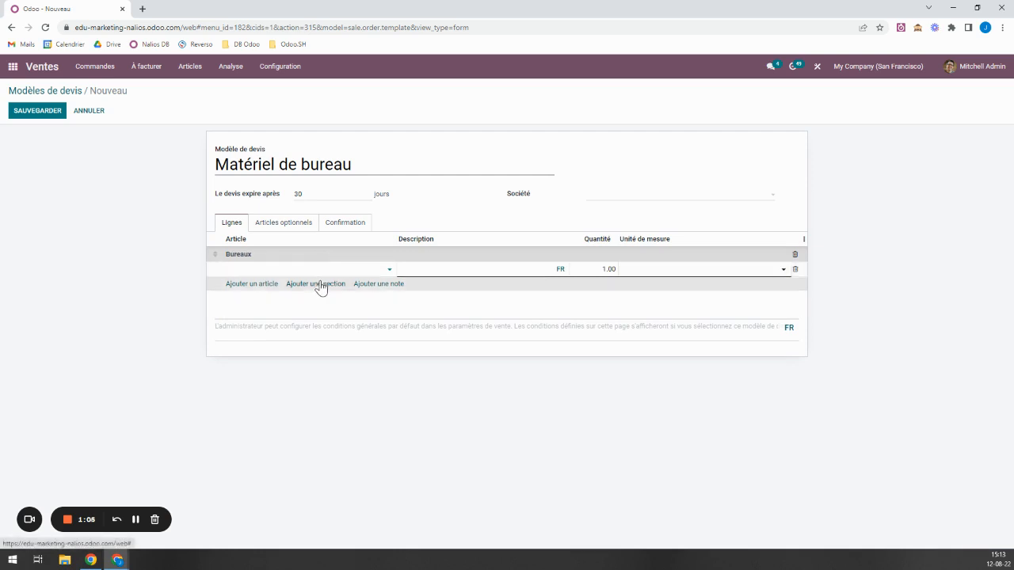
left_click(319, 284)
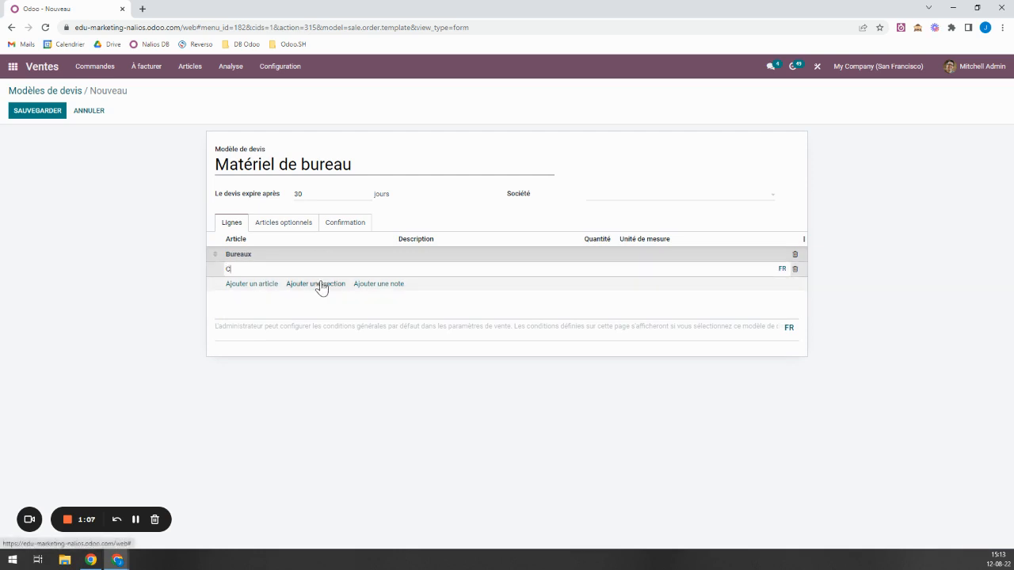
Step: Add the products Customizable Desk (Custom, Black) and Conference Chair (Steel), placing the desk under Bureaux and the chair under Chaises
left_click(252, 285)
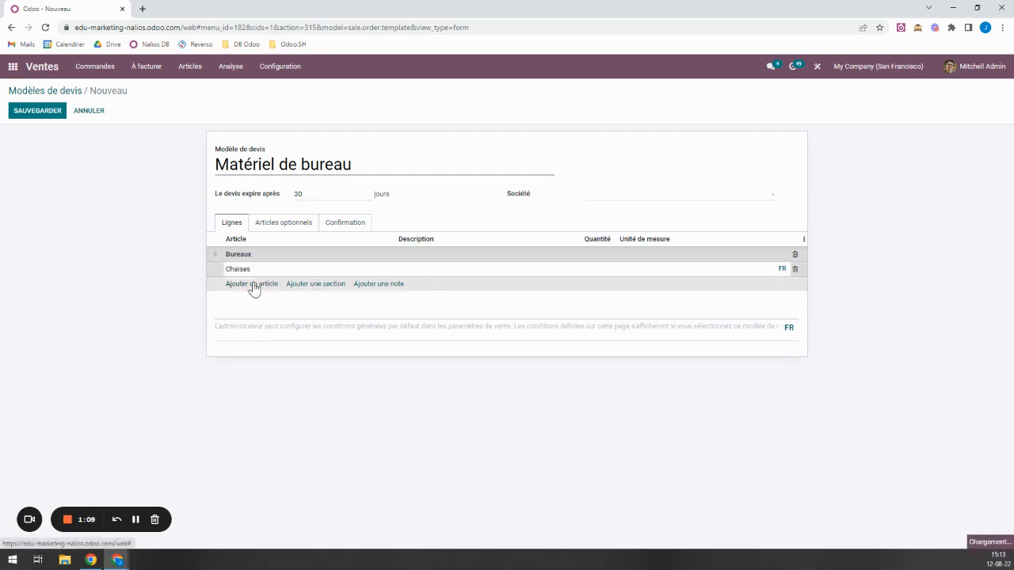
left_click(255, 285)
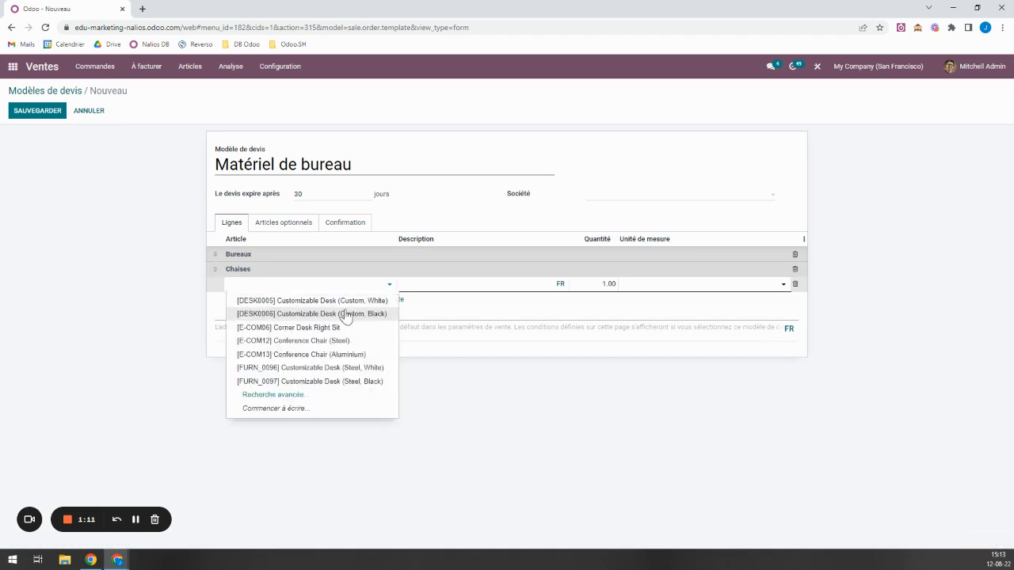
left_click(320, 315)
left_click(247, 311)
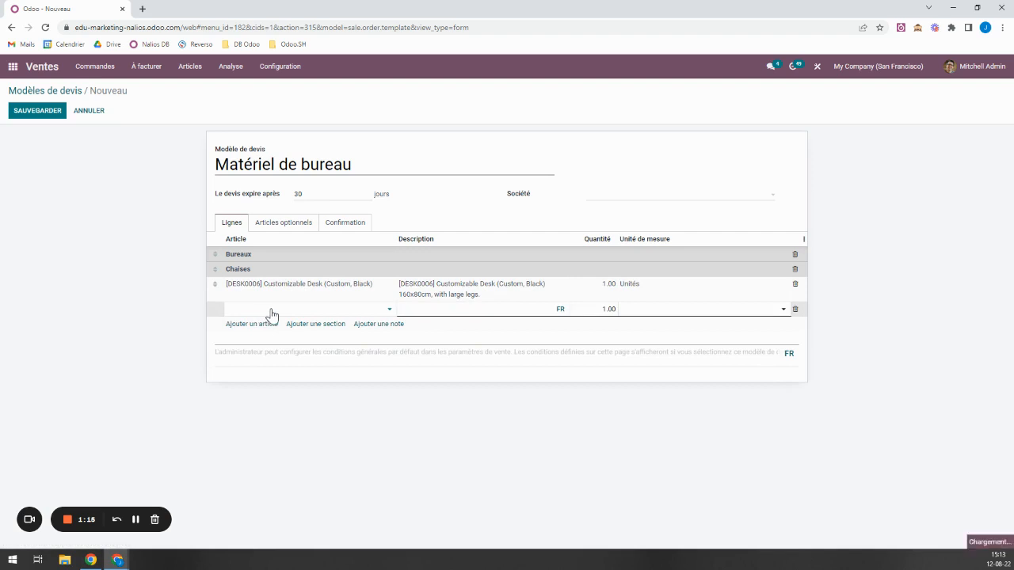
left_click(271, 311)
left_click(263, 365)
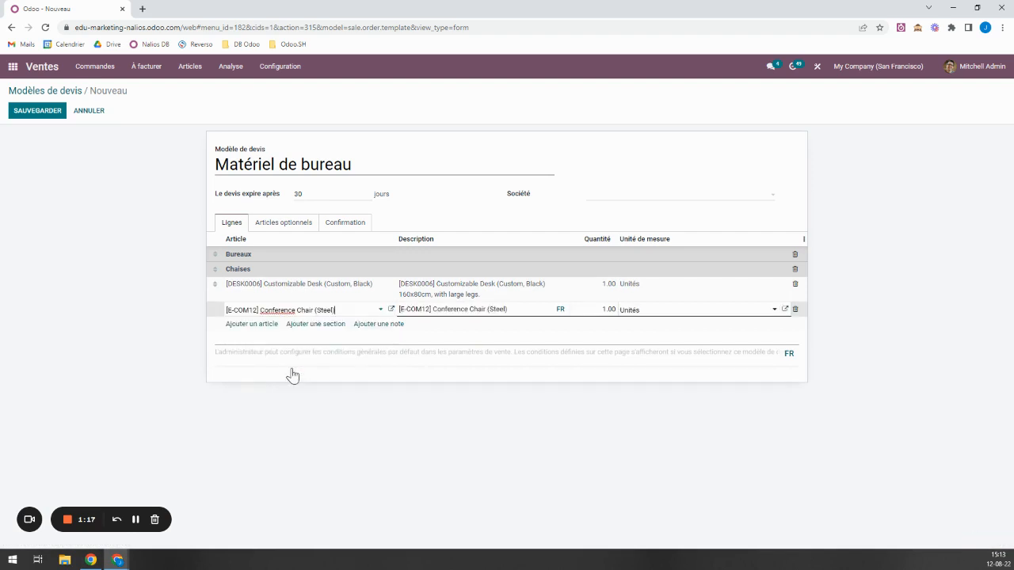
left_click(450, 343)
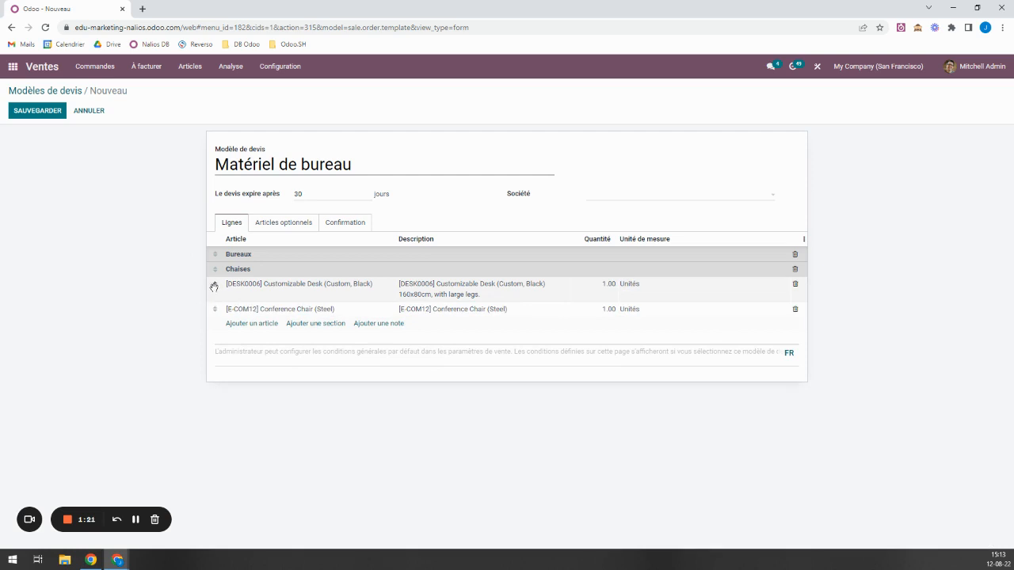
left_click_drag(214, 287, 214, 269)
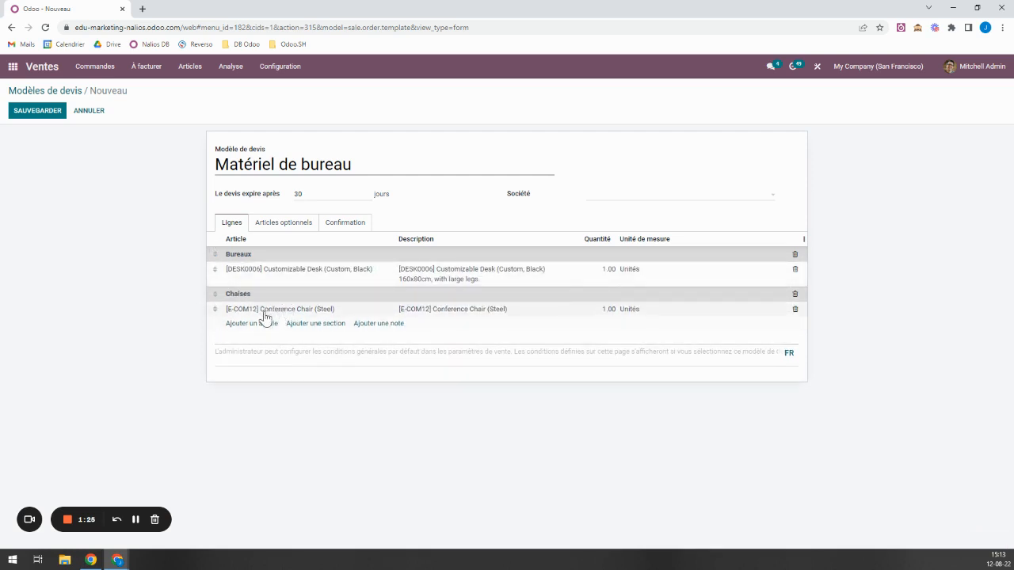
Step: Add a "Notes" section containing the note "Si vous souhaitez plus d'informations sur ces produits, contactez-nous"
left_click(316, 324)
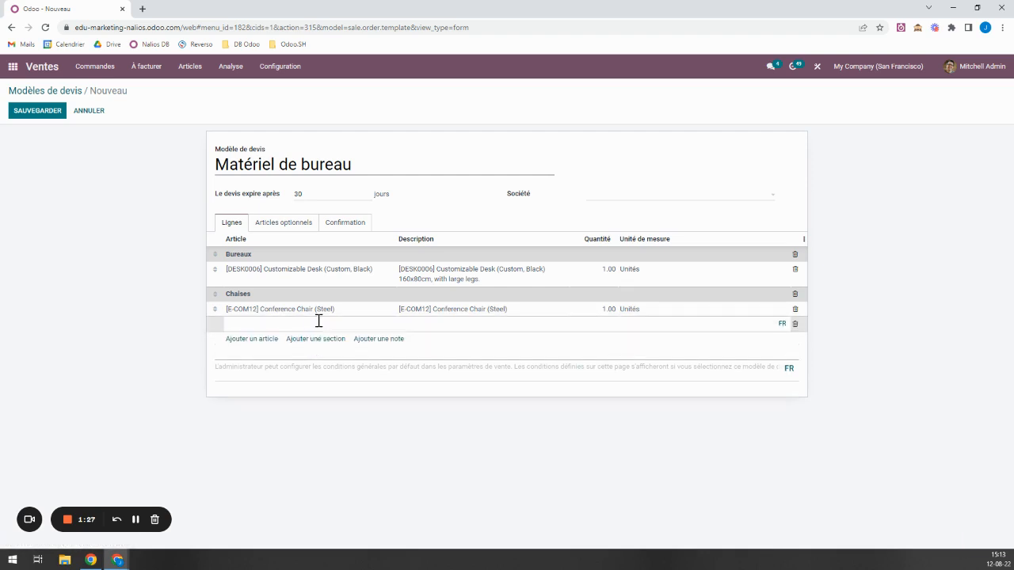
type("Notes")
left_click(438, 349)
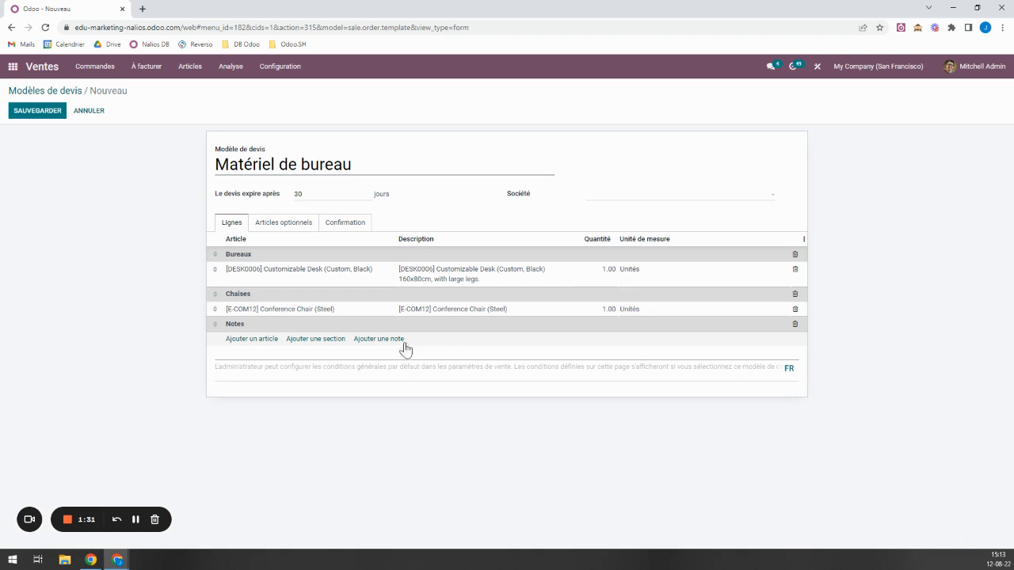
left_click(379, 339)
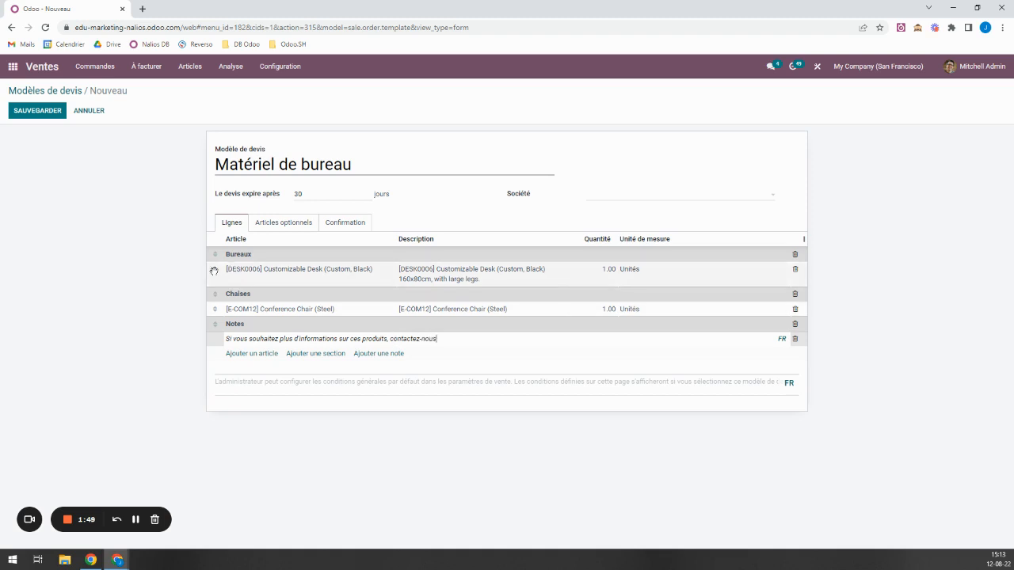
Step: Add Conference Chair (Aluminium) as an optional product, check the confirmation options, and save the template
left_click(273, 225)
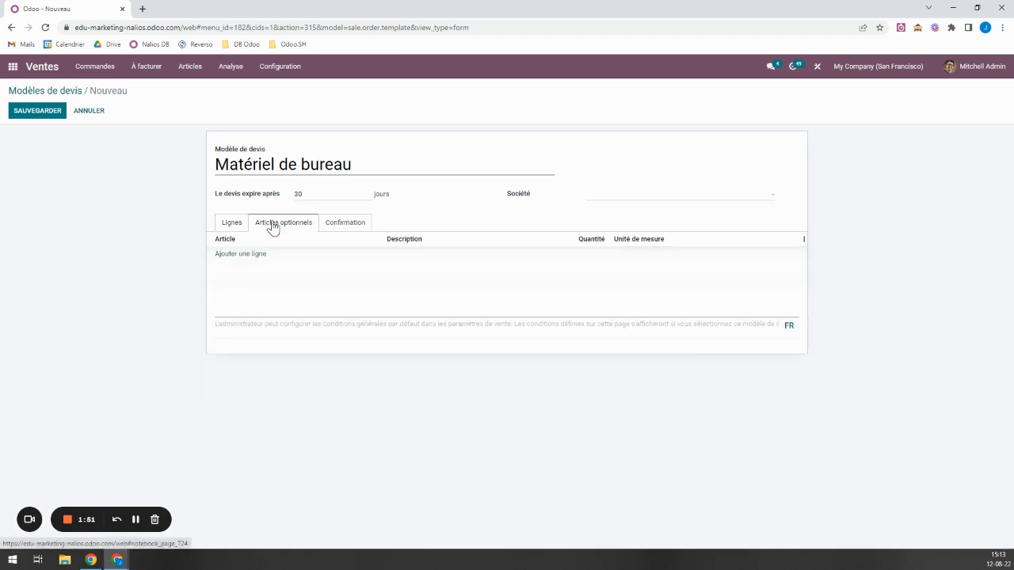
left_click(244, 254)
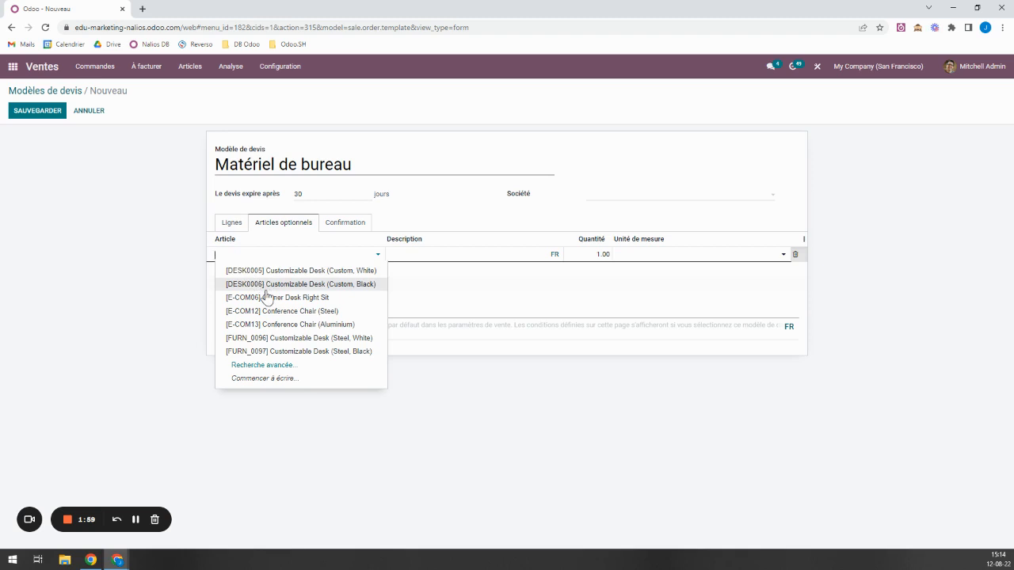
left_click(294, 324)
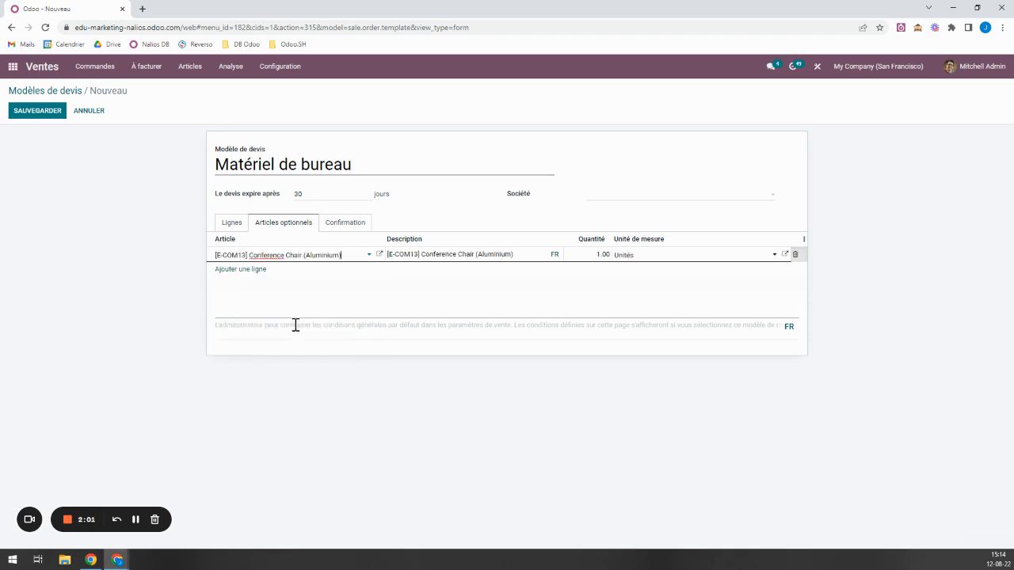
left_click(354, 226)
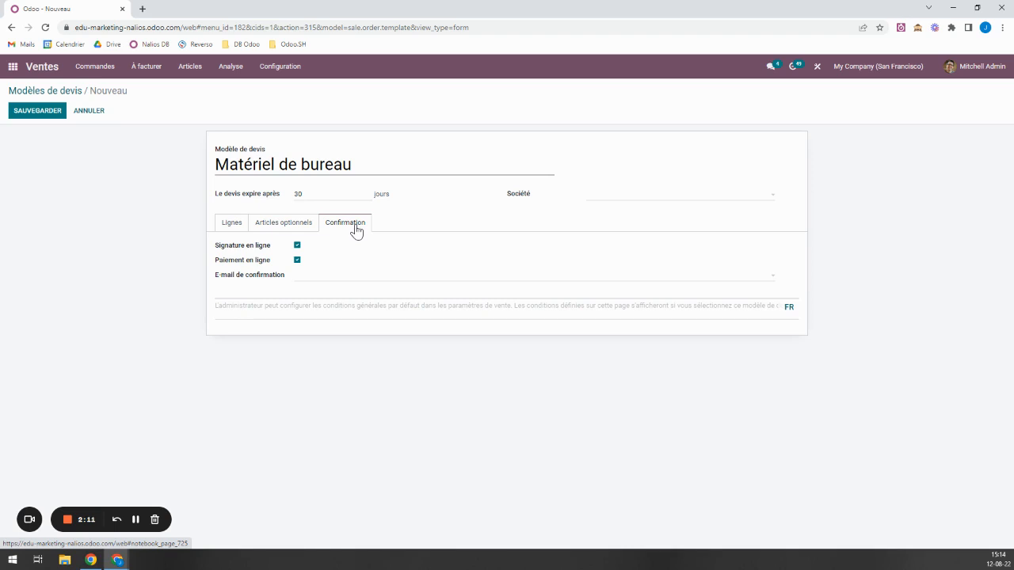
left_click(41, 110)
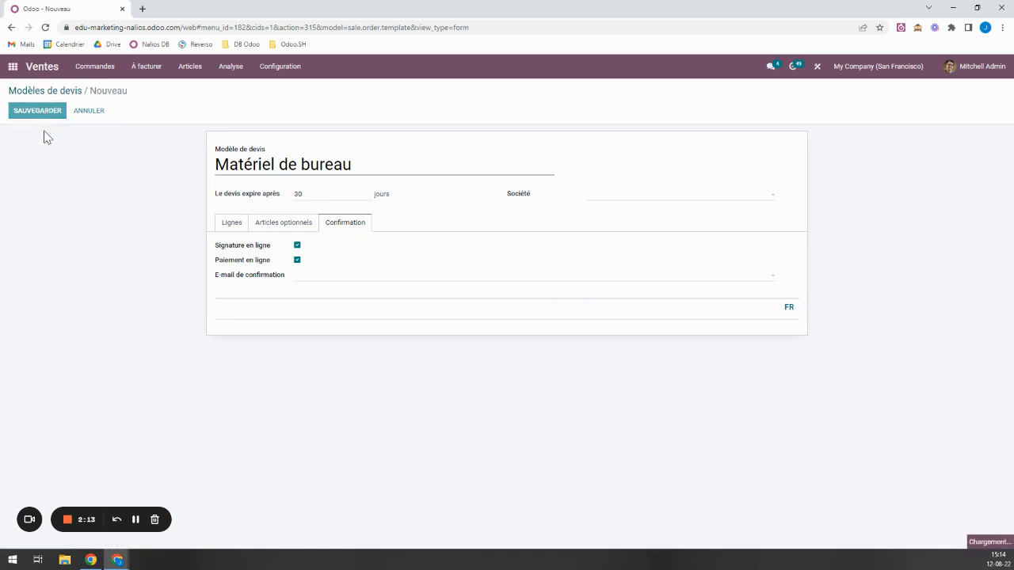
Step: Create a new quotation for the client Azure Interior using the "Matériel de bureau" template
left_click(42, 69)
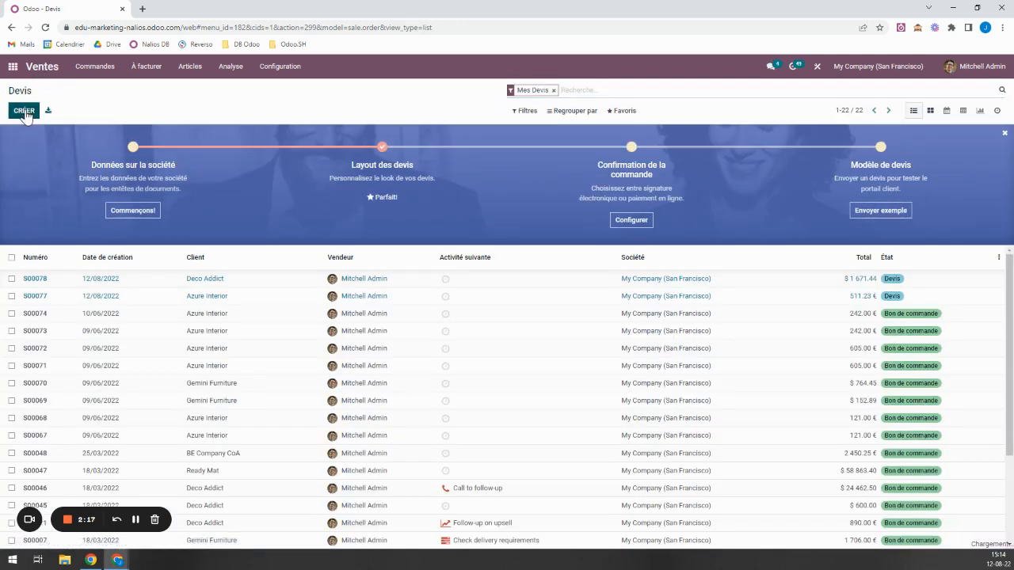
left_click(25, 111)
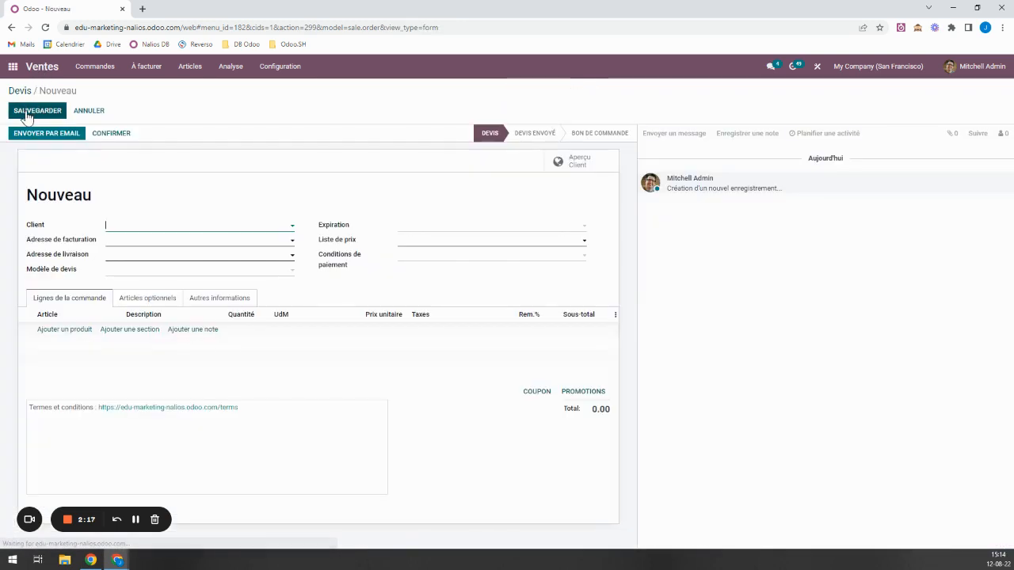
left_click(111, 226)
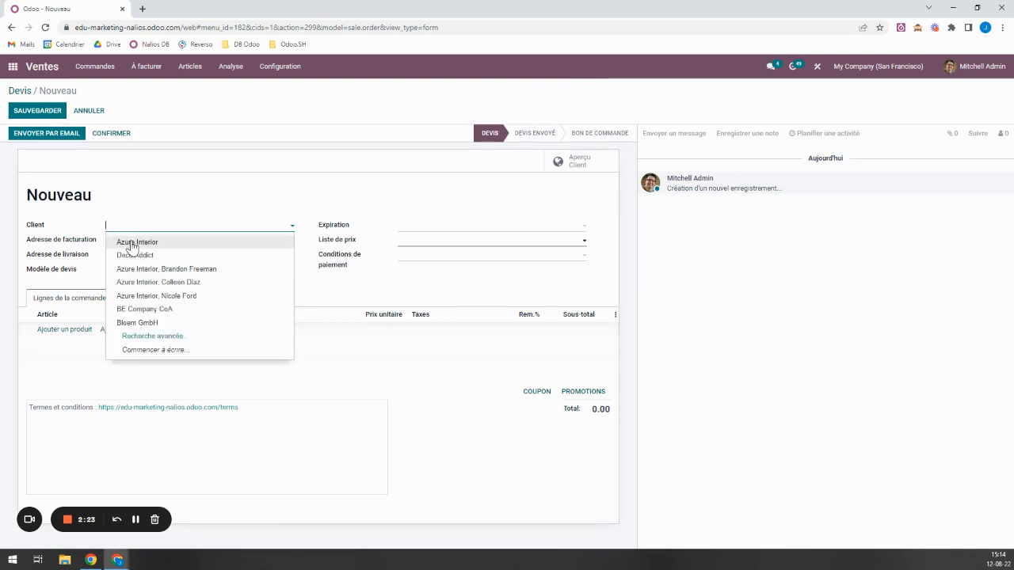
left_click(132, 242)
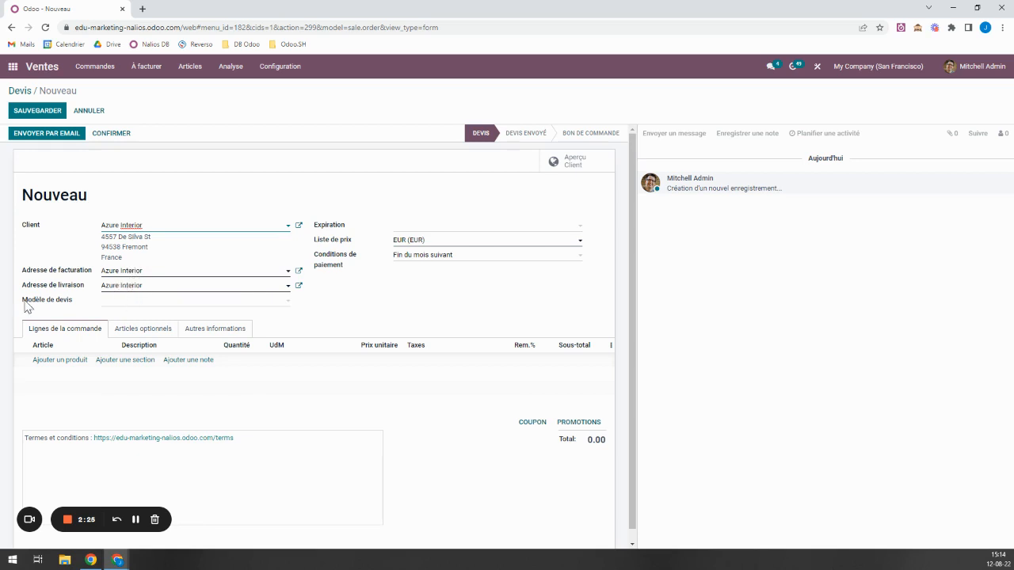
left_click(119, 302)
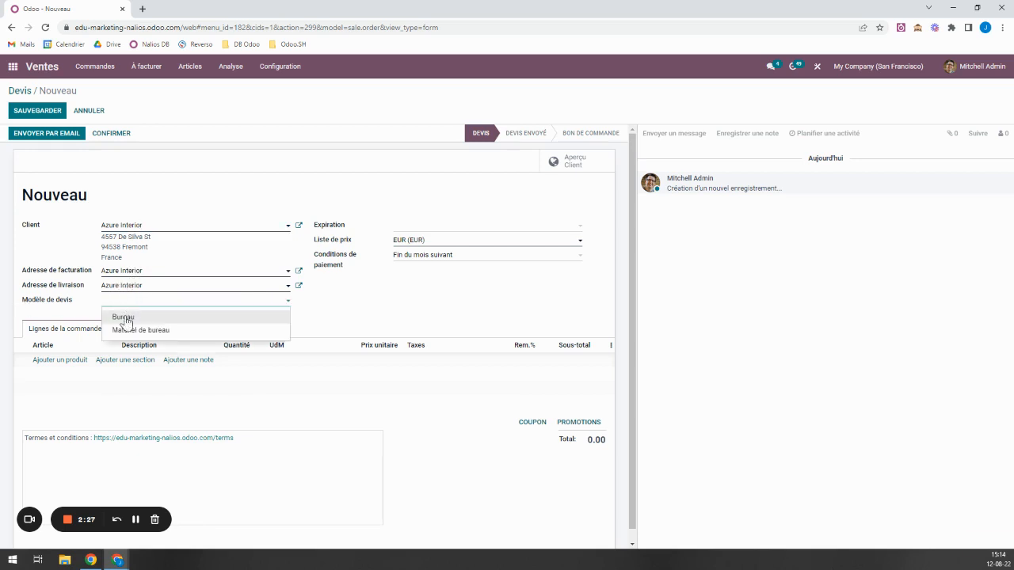
left_click(129, 332)
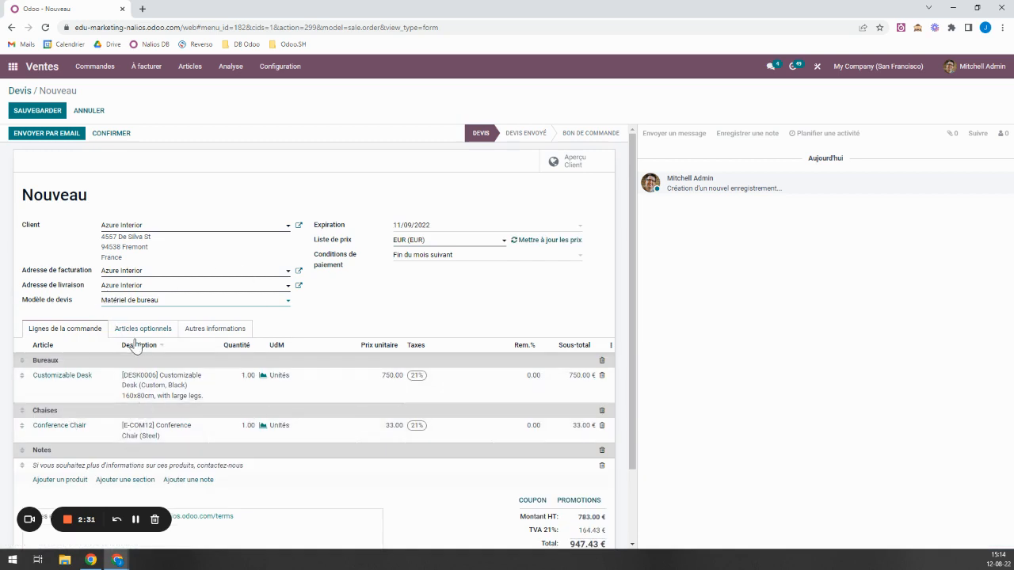
Step: Add the product Acoustic Bloc Screens to the order lines and place it under Bureaux, above the Customizable Desk
scroll(135, 342, "down", 1)
scroll(135, 342, "down", 1)
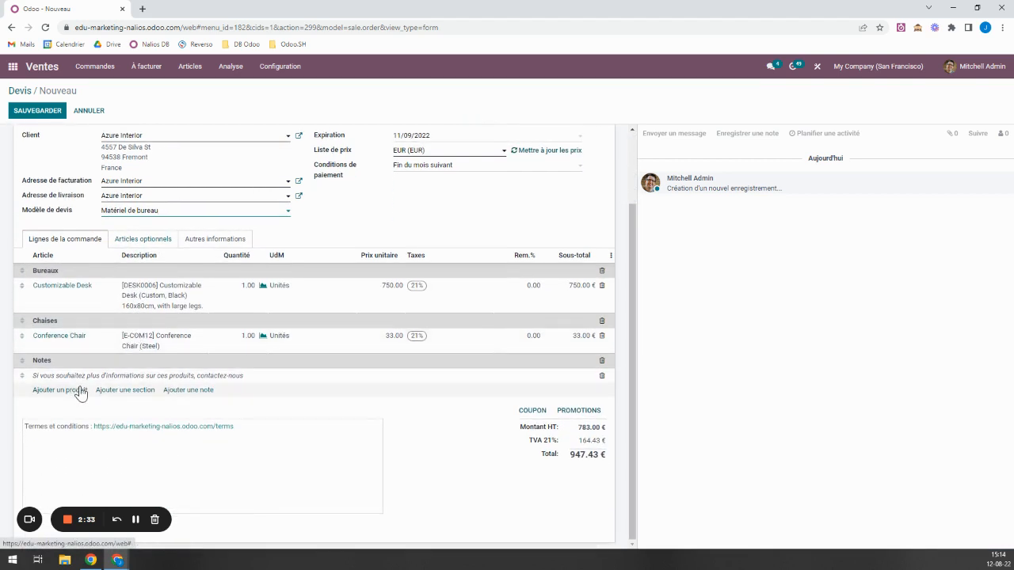
left_click(75, 394)
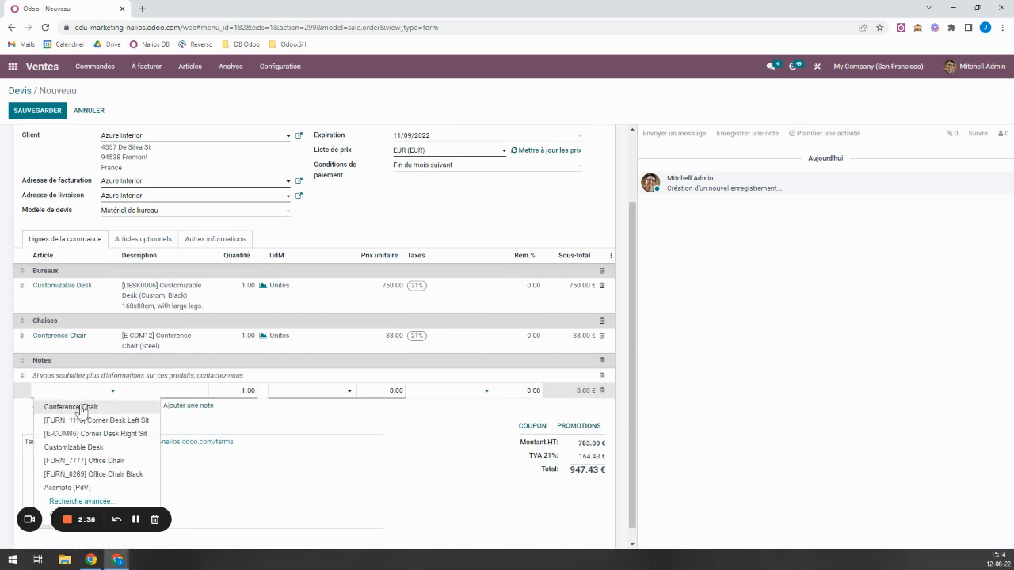
left_click(79, 500)
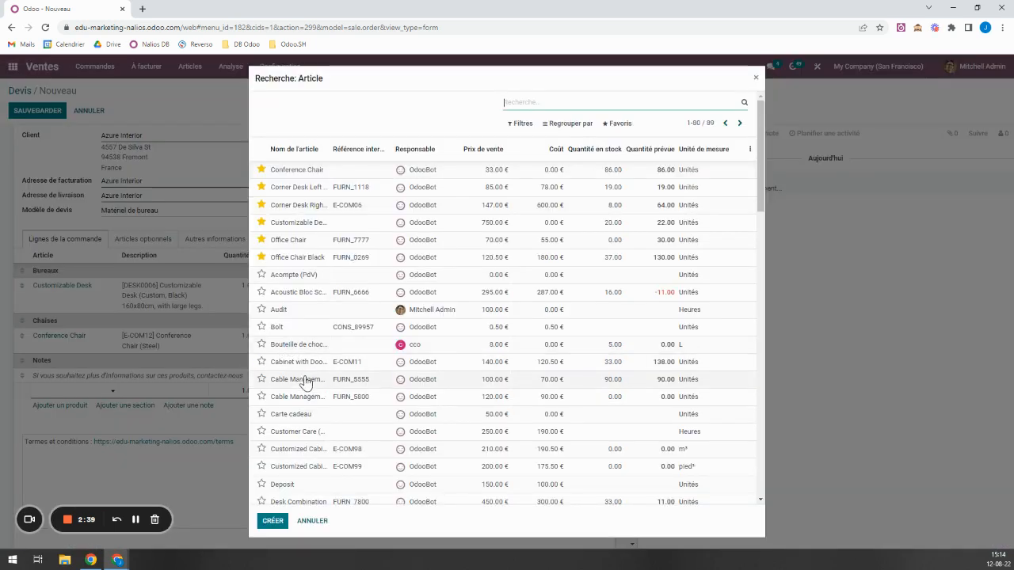
left_click(293, 292)
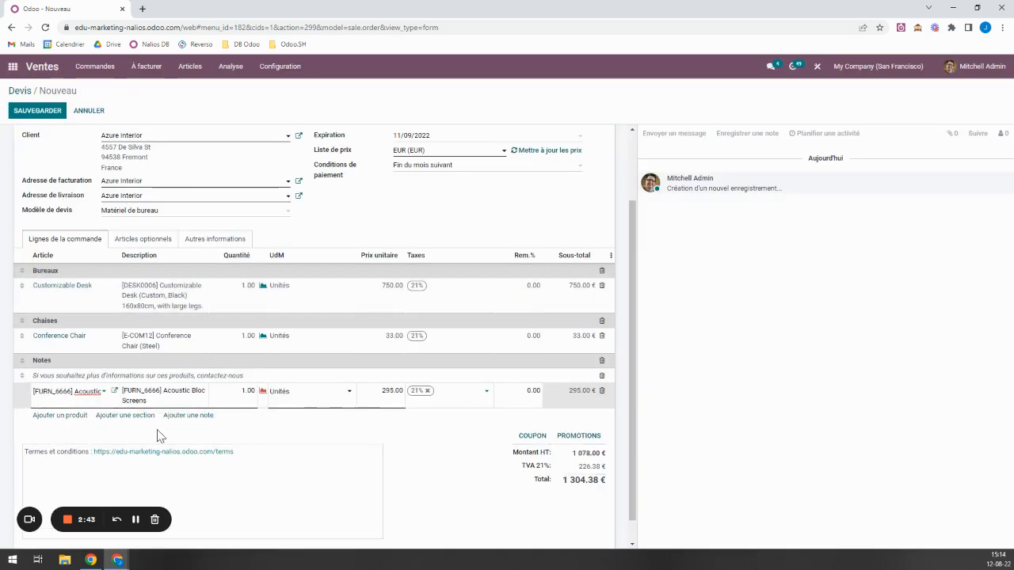
left_click(214, 441)
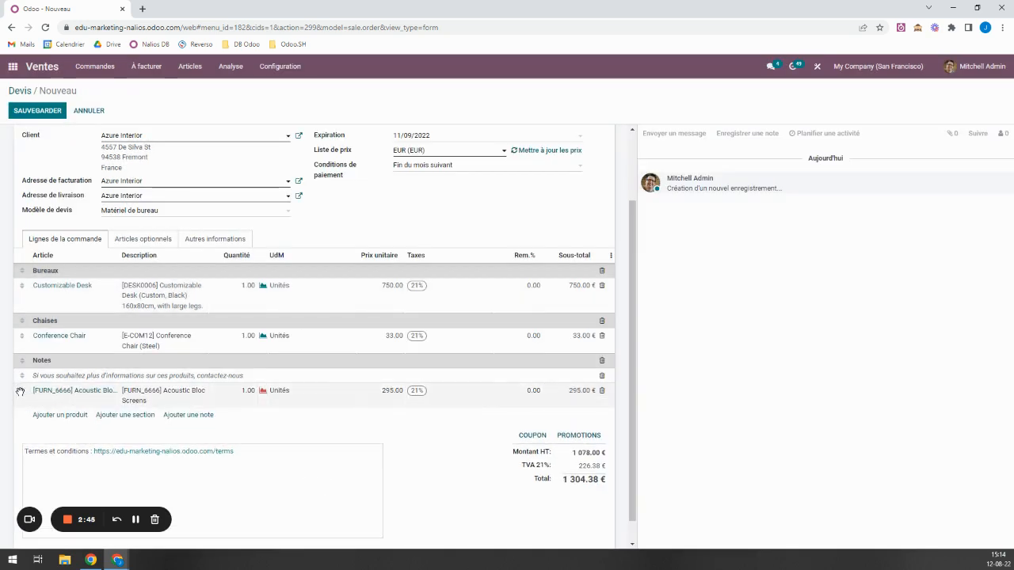
left_click_drag(20, 392, 14, 317)
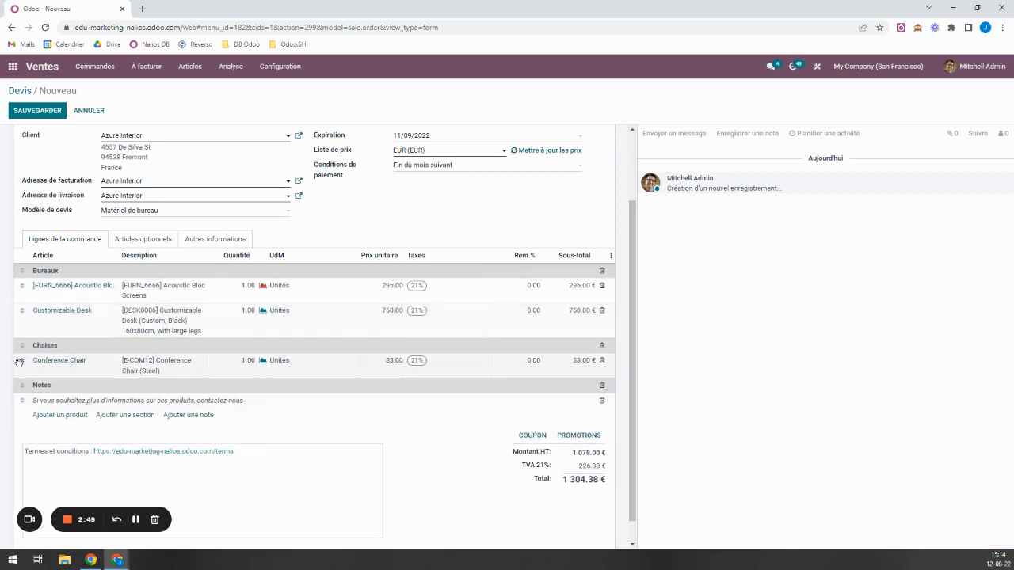
Step: Delete the Bureaux, Chaises and Notes section headings from the order lines, keeping the products and the note text
left_click(601, 271)
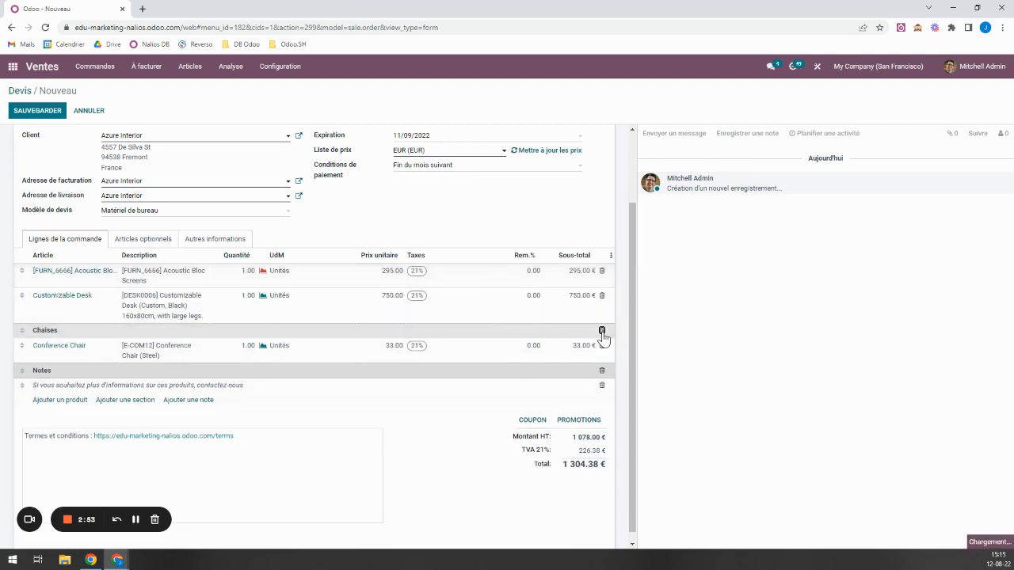
left_click(601, 330)
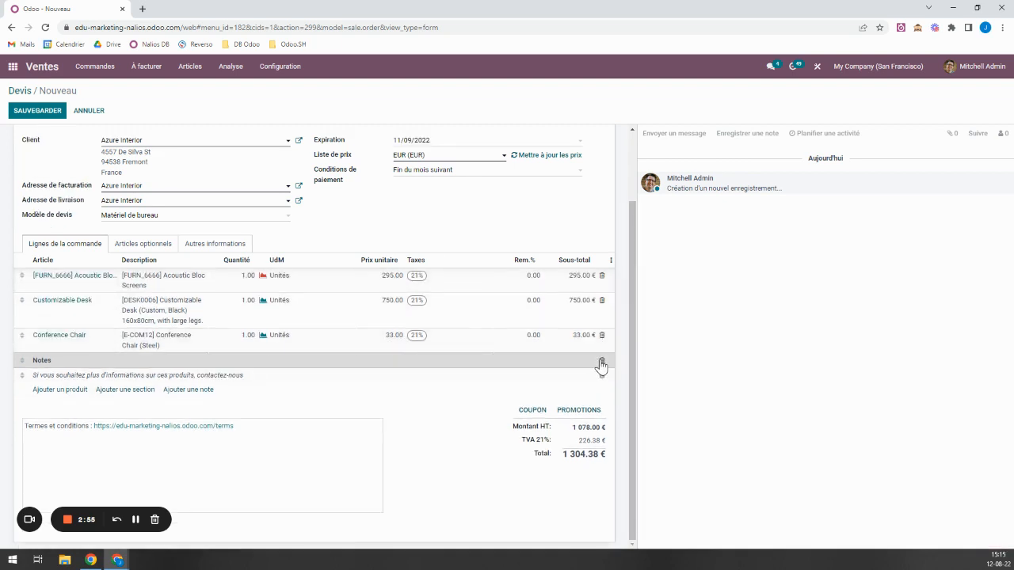
left_click(601, 363)
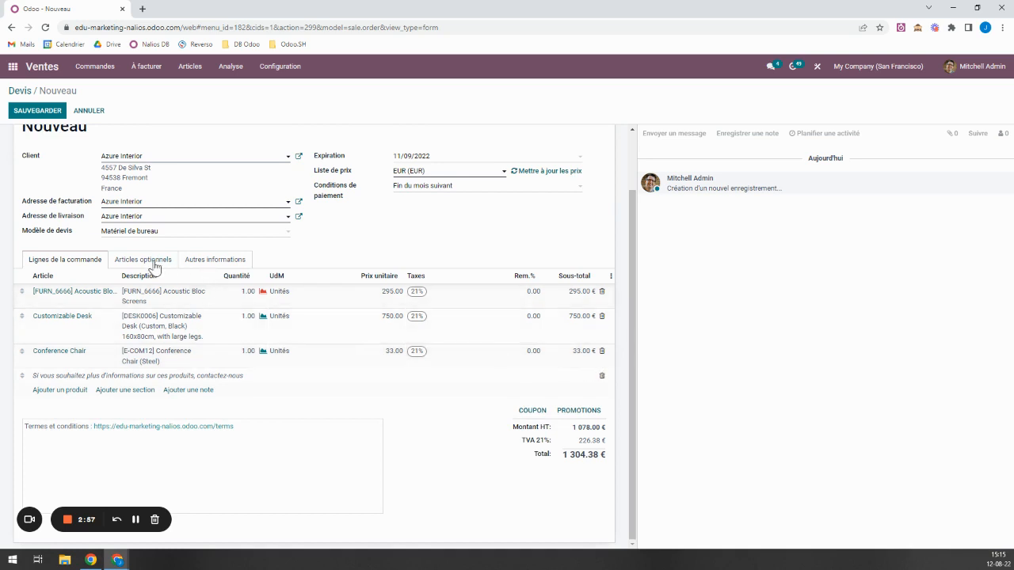
Step: Review the quotation's optional products and its other information, including online signature, payment and delivery, and save the quotation
left_click(155, 262)
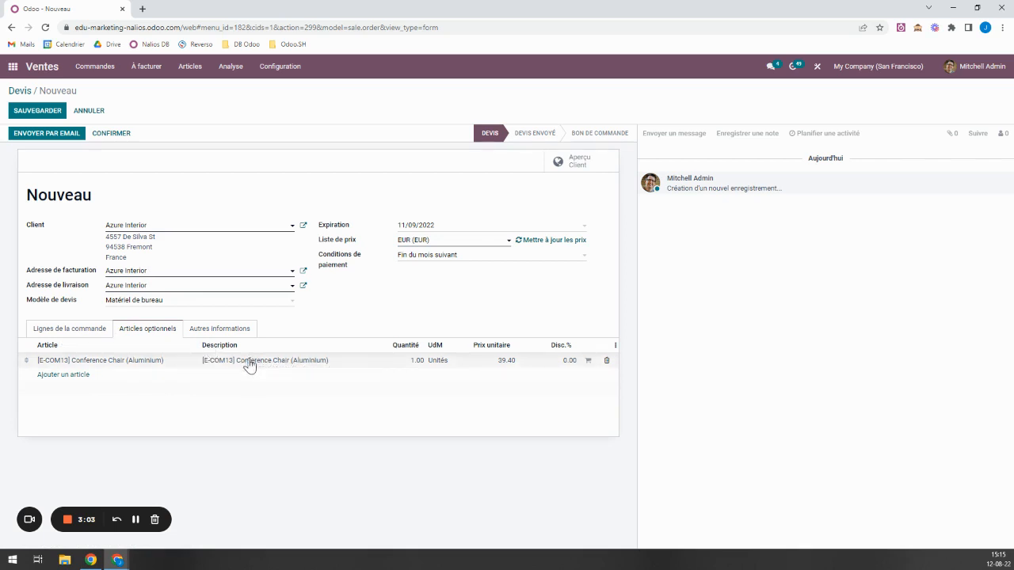
left_click(208, 332)
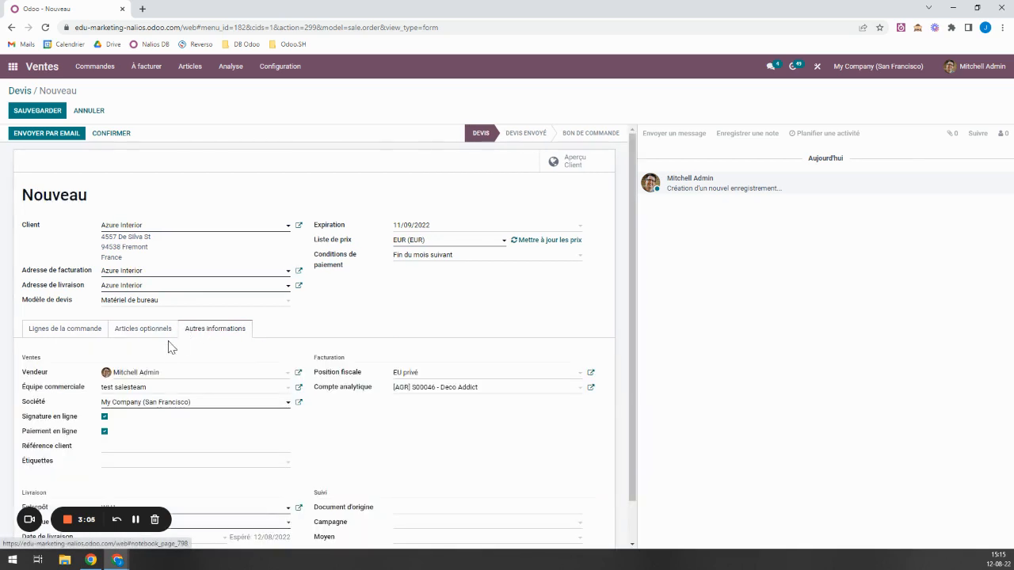
scroll(171, 349, "down", 1)
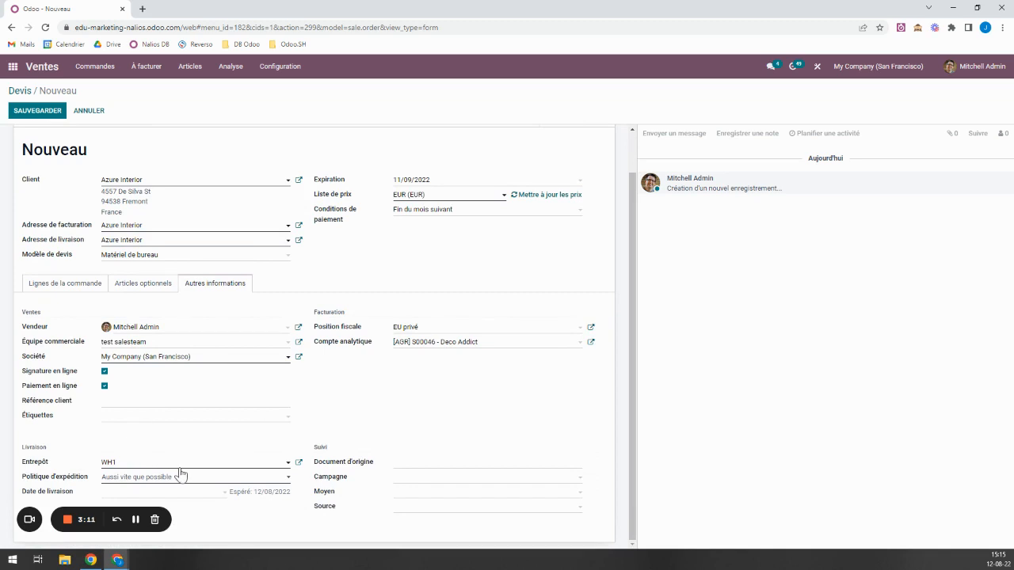
scroll(180, 474, "up", 1)
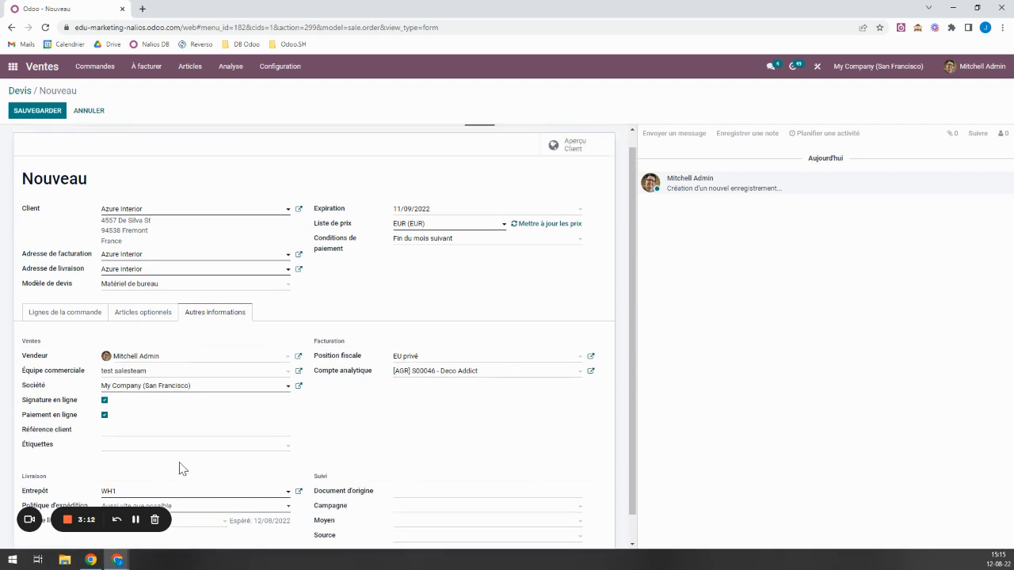
left_click(33, 113)
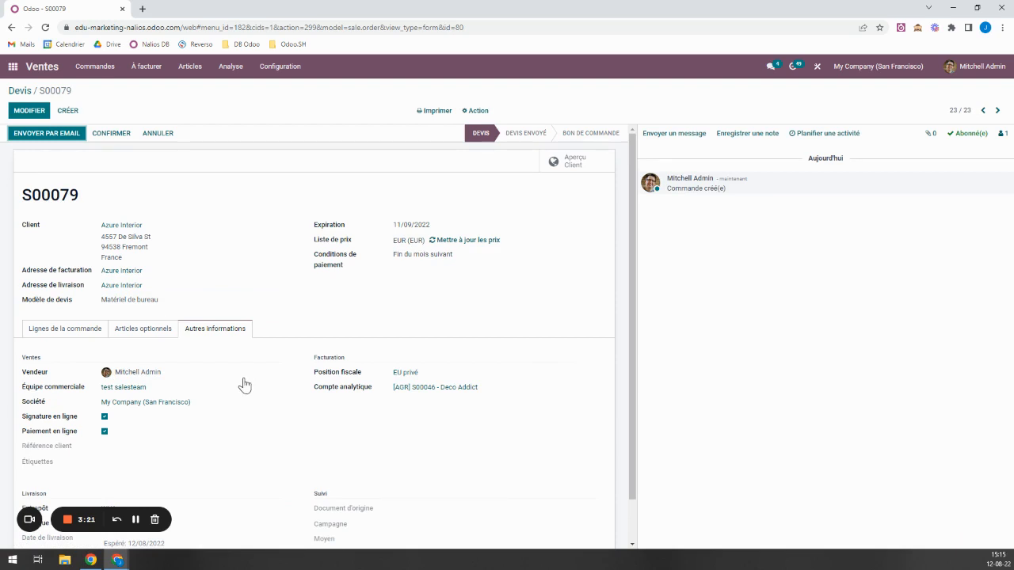
Step: Set "Matériel de bureau" as the default quotation template in the Sales settings and save the settings
left_click(268, 69)
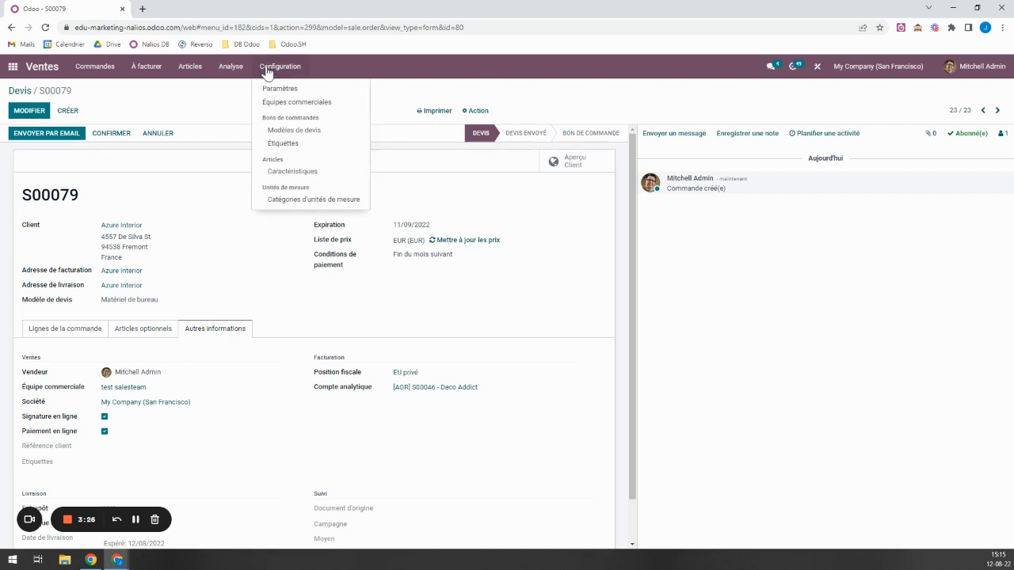
left_click(268, 89)
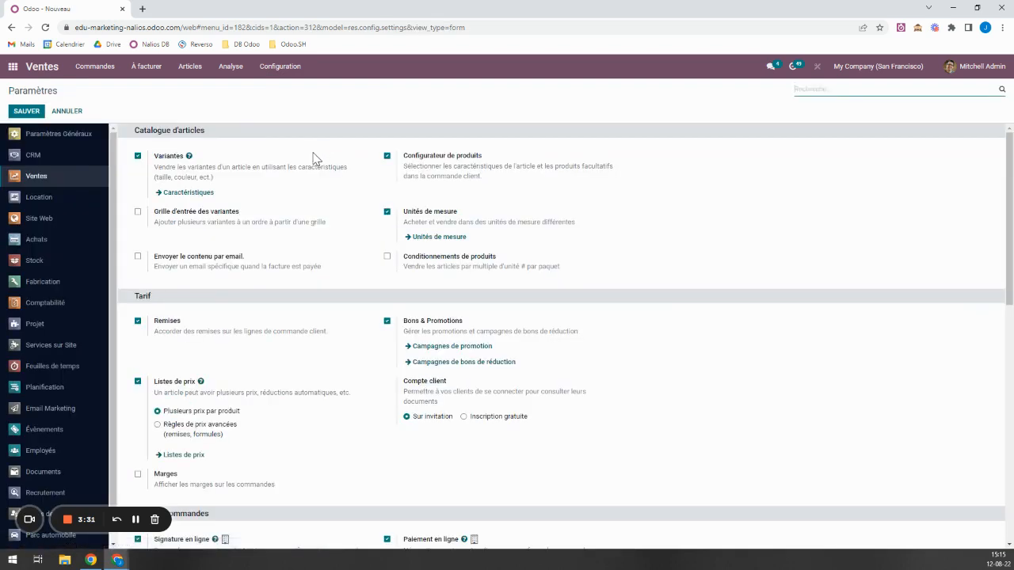
scroll(305, 166, "down", 5)
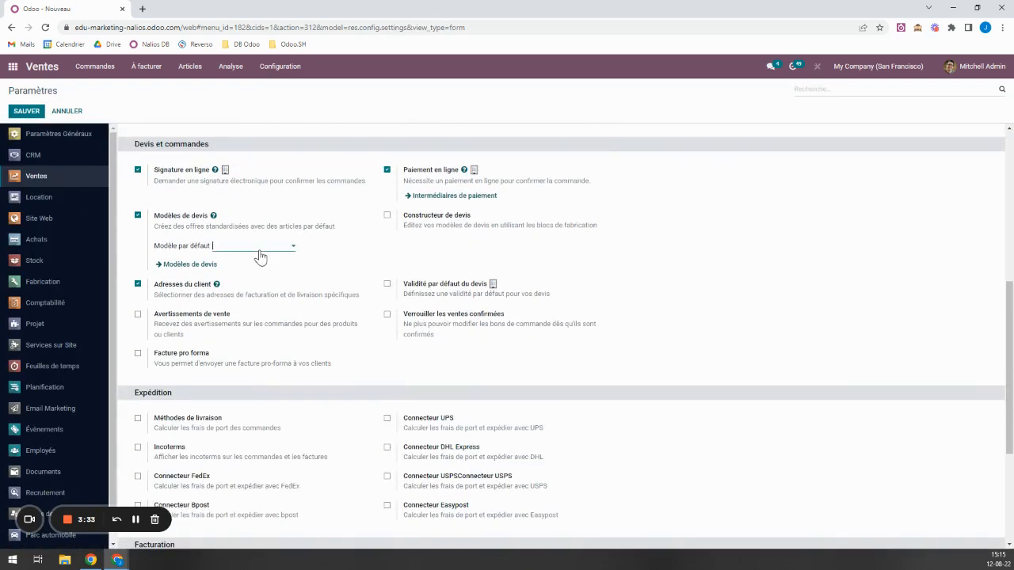
left_click(259, 255)
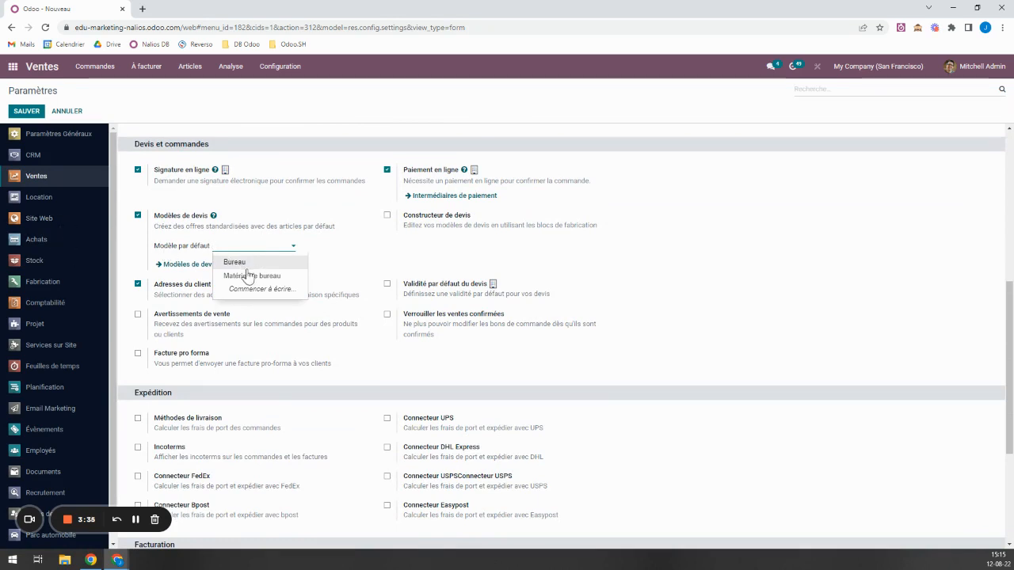
left_click(254, 276)
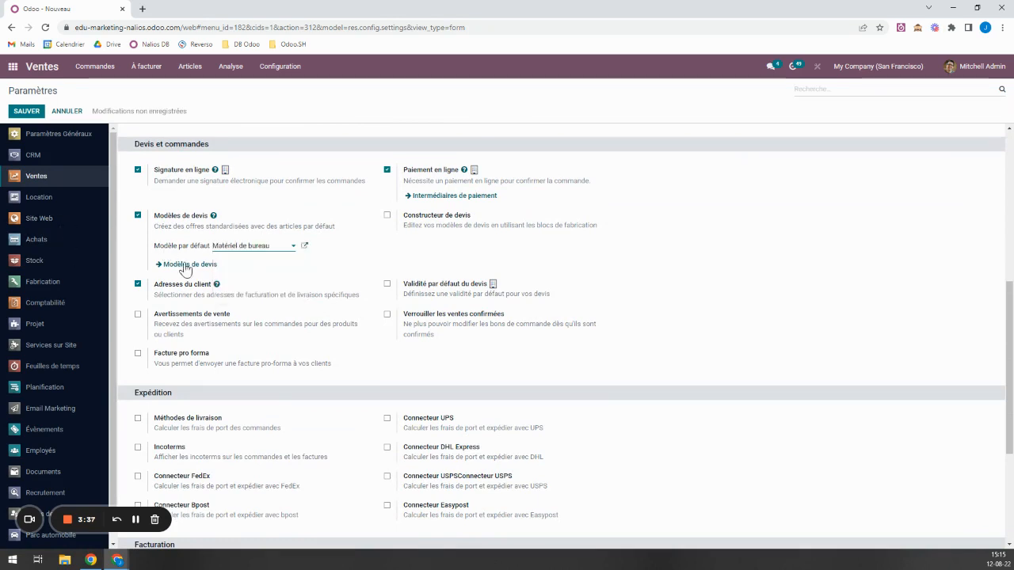
left_click(26, 111)
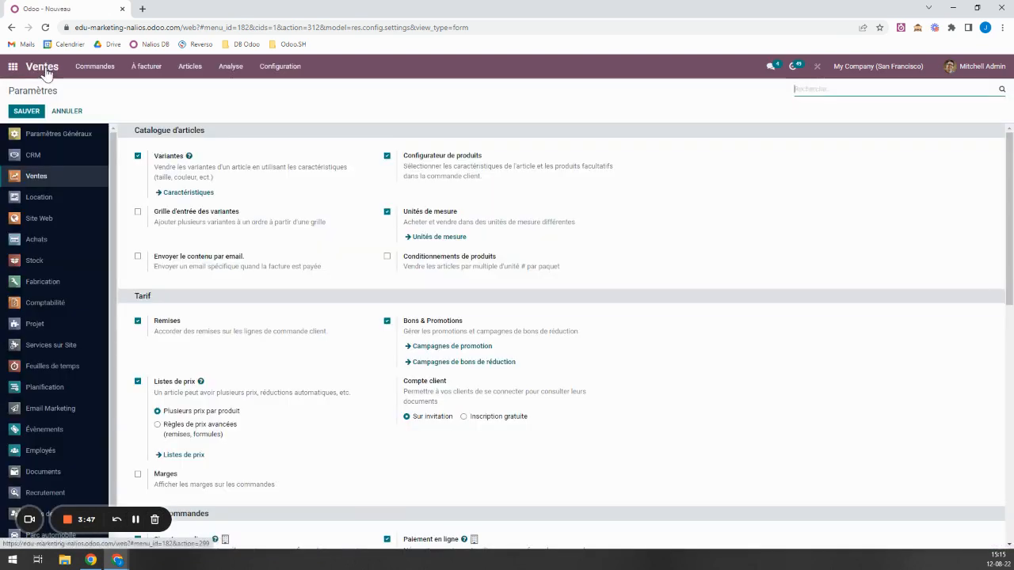
Step: Return to the quotations list and start a new quotation with the default template
left_click(45, 73)
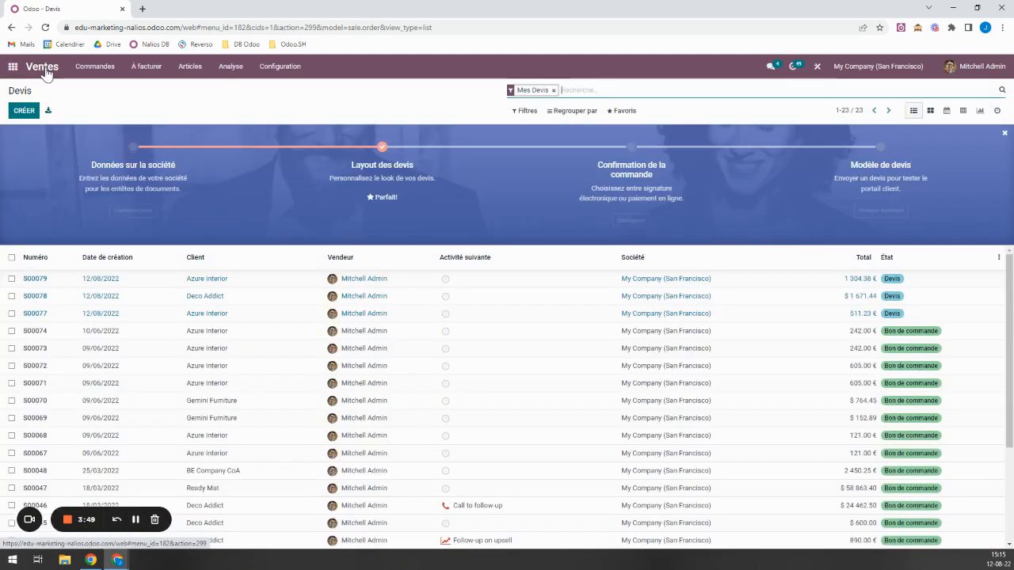
left_click(23, 111)
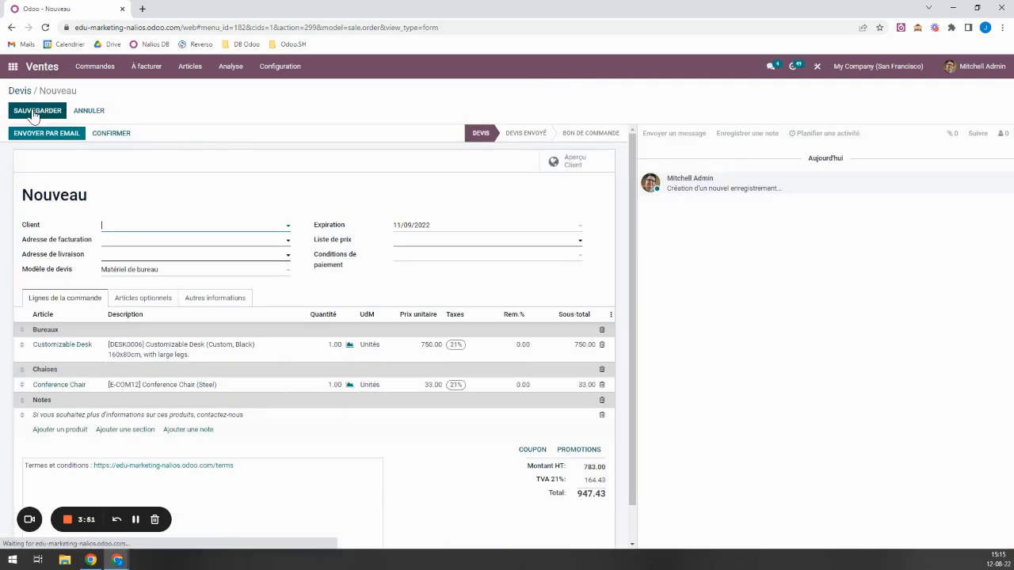